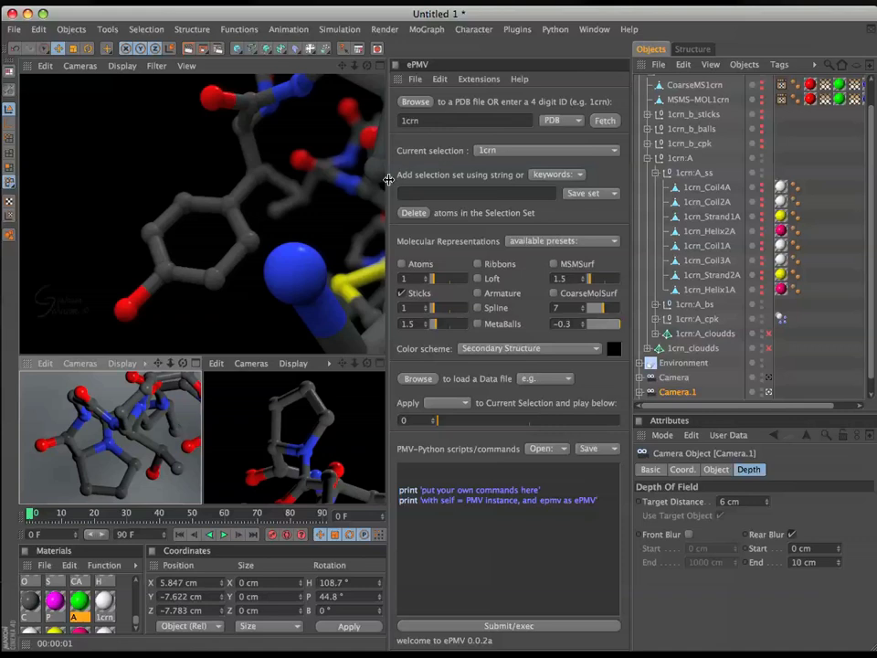
# Render the close-up perspective view to preview the camera's depth-of-field blur on the stick model.
pyautogui.moveTo(388, 180)
pyautogui.mouseDown()
pyautogui.moveTo(368, 184)
pyautogui.moveTo(403, 186)
pyautogui.moveTo(372, 186)
pyautogui.moveTo(386, 185)
pyautogui.mouseUp()
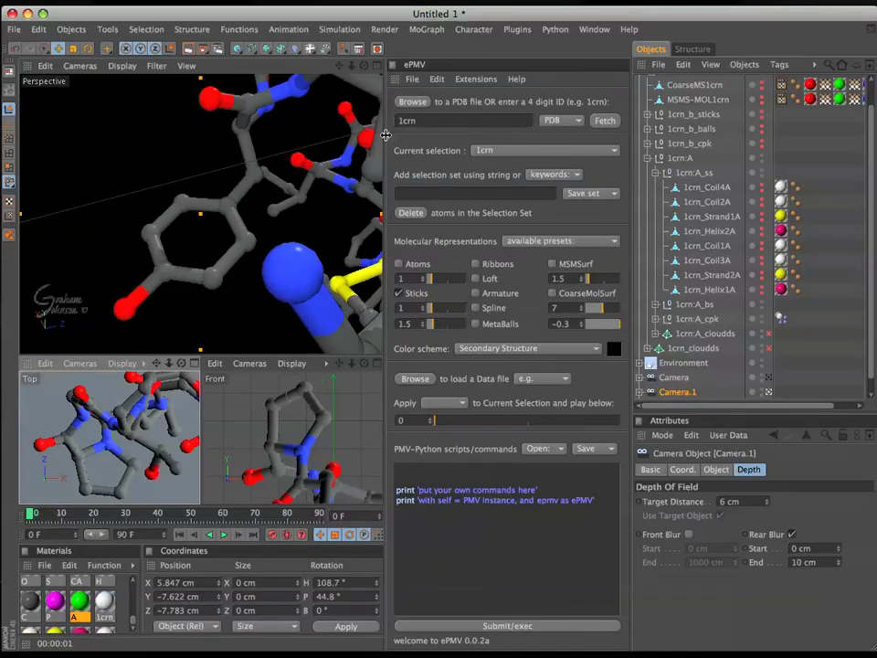
pyautogui.click(293, 189)
pyautogui.press('super+r')
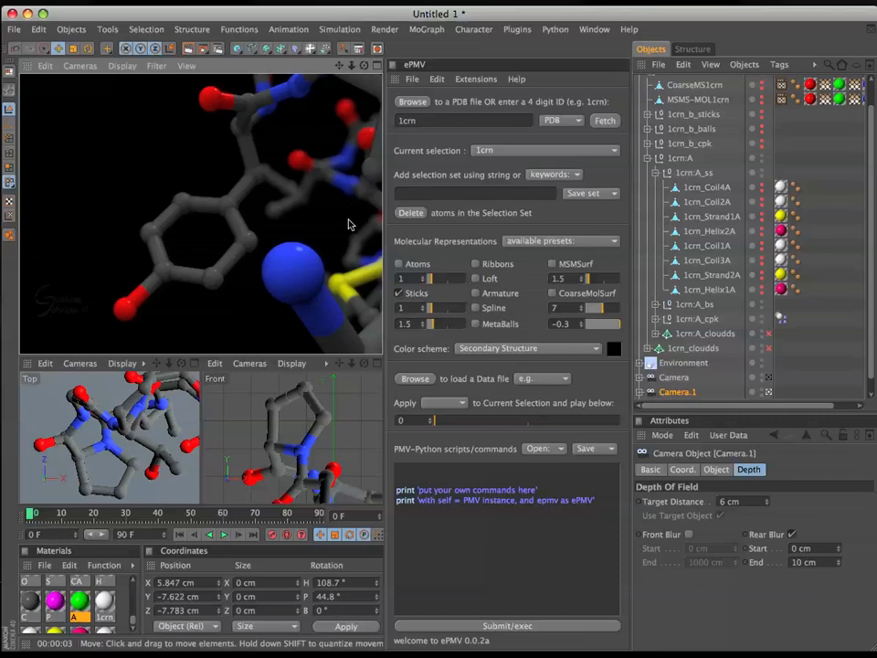
# Switch the perspective view from Camera.1 to the camera showing the whole molecule and render it.
pyautogui.click(80, 66)
pyautogui.moveTo(124, 92)
pyautogui.click(175, 87)
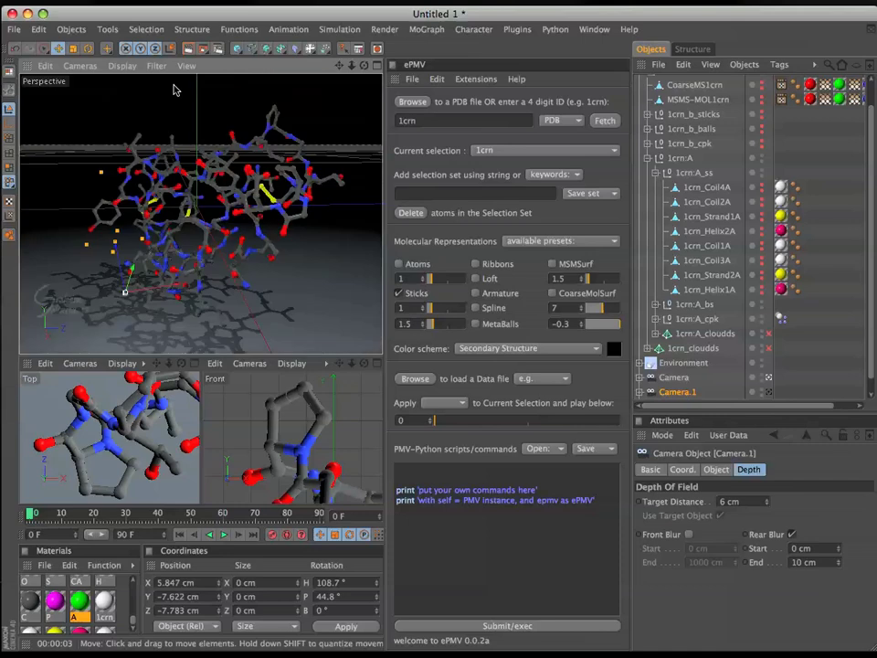
pyautogui.press('super+r')
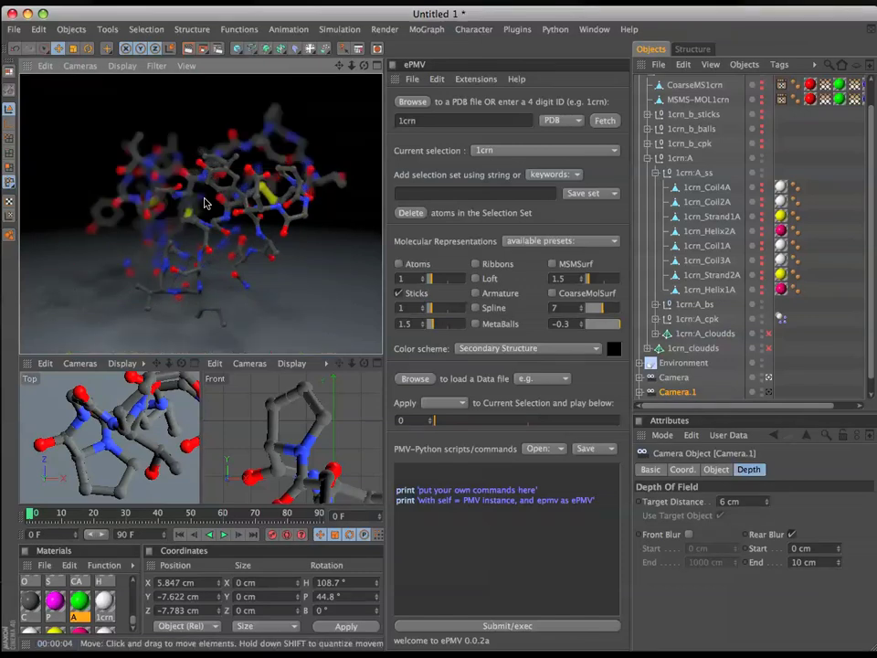
# Add the Ribbons representation to 1crn and render the perspective view with sticks and ribbons.
pyautogui.click(476, 264)
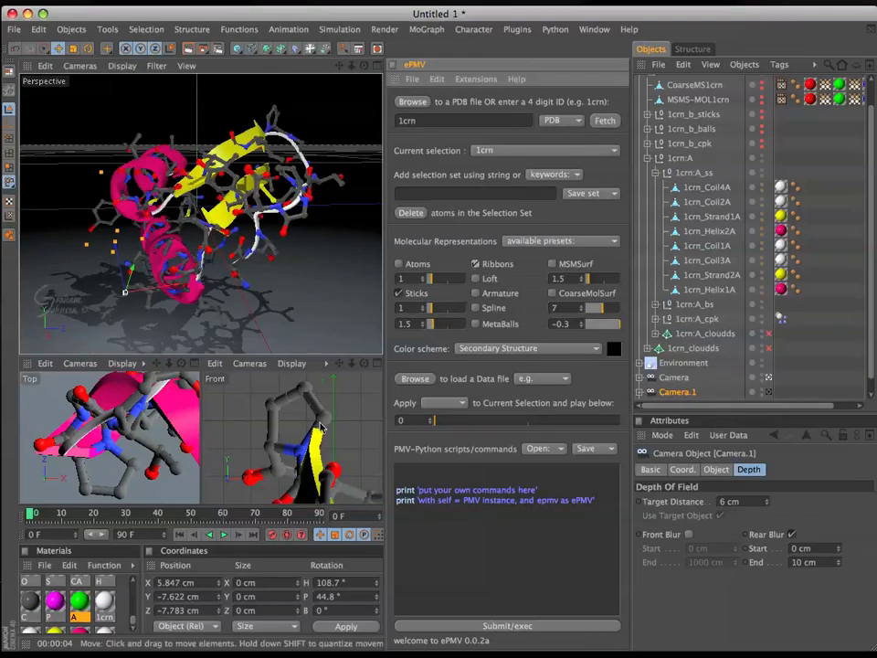
pyautogui.press('h')
pyautogui.press('h')
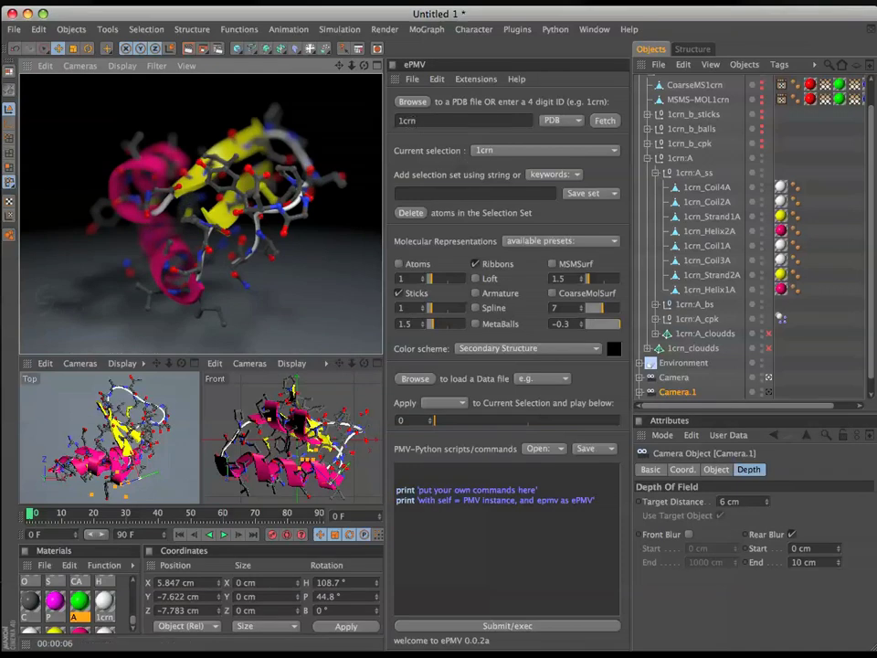
pyautogui.click(320, 240)
pyautogui.press('super+r')
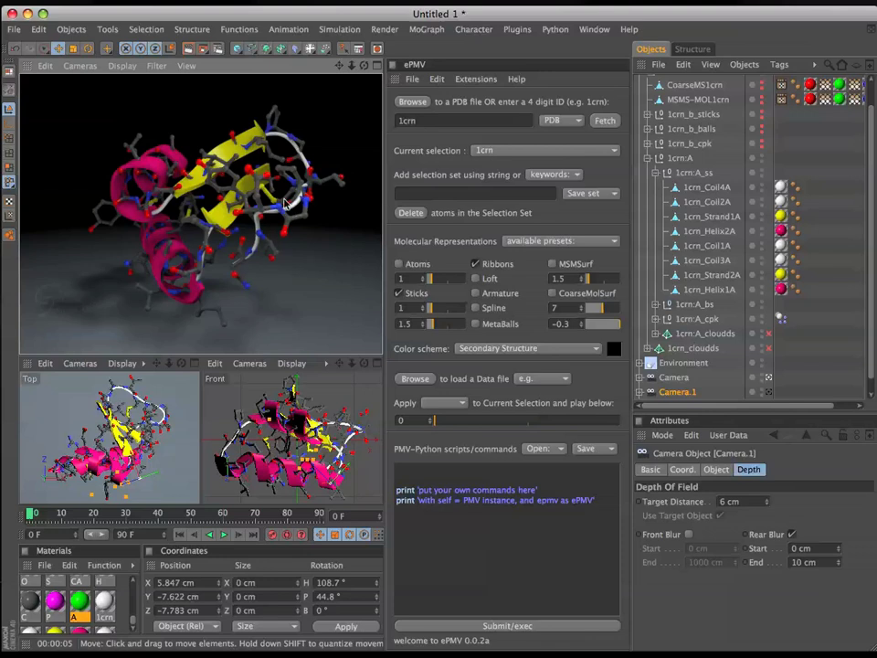
# Deselect Camera.1 and hide the Sticks representation of 1crn, leaving the ribbons displayed.
pyautogui.moveTo(364, 66); pyautogui.dragTo(384, 68)
pyautogui.scroll(2, 754, 187)
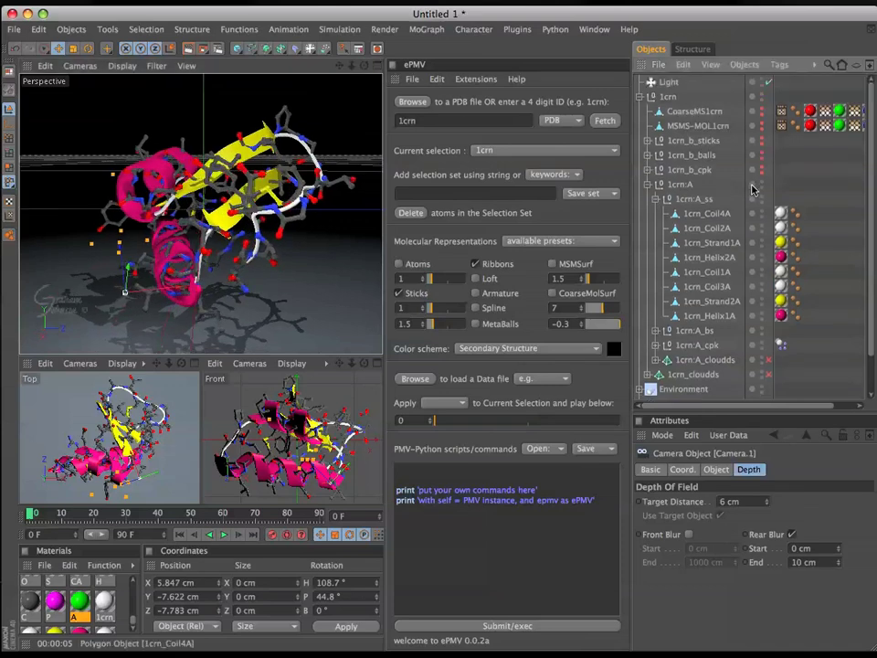
pyautogui.click(789, 84)
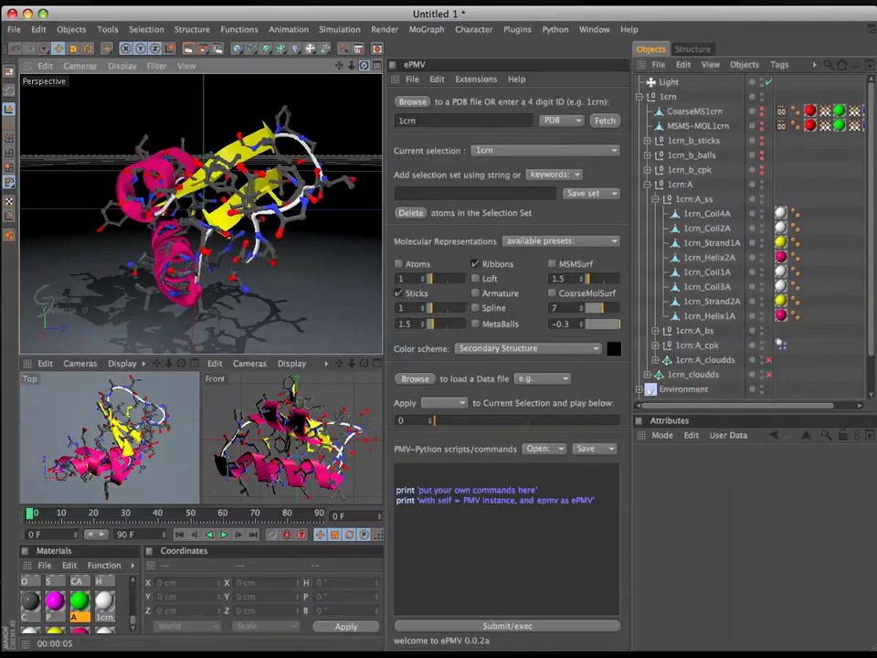
pyautogui.moveTo(363, 66); pyautogui.dragTo(422, 79)
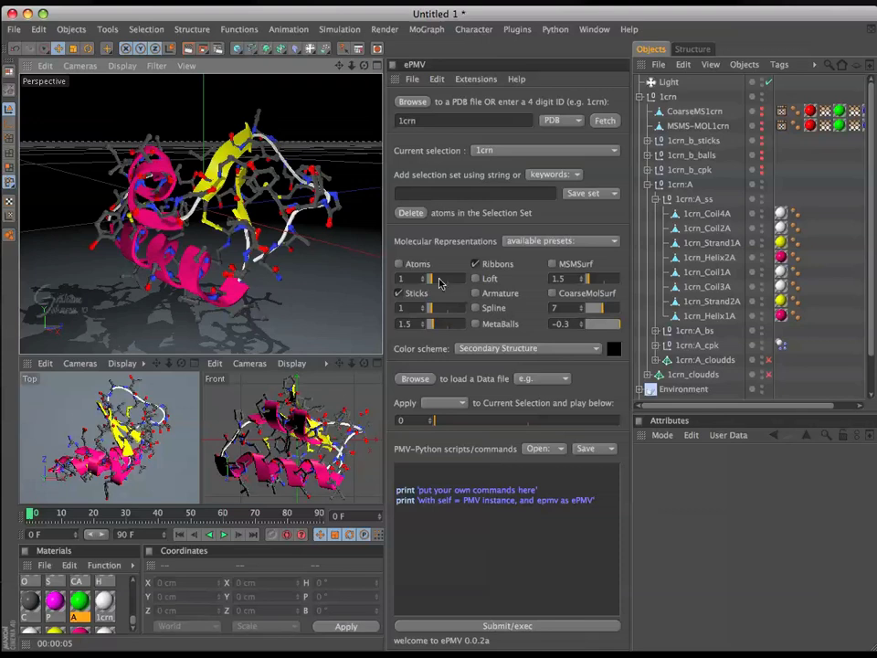
pyautogui.click(397, 294)
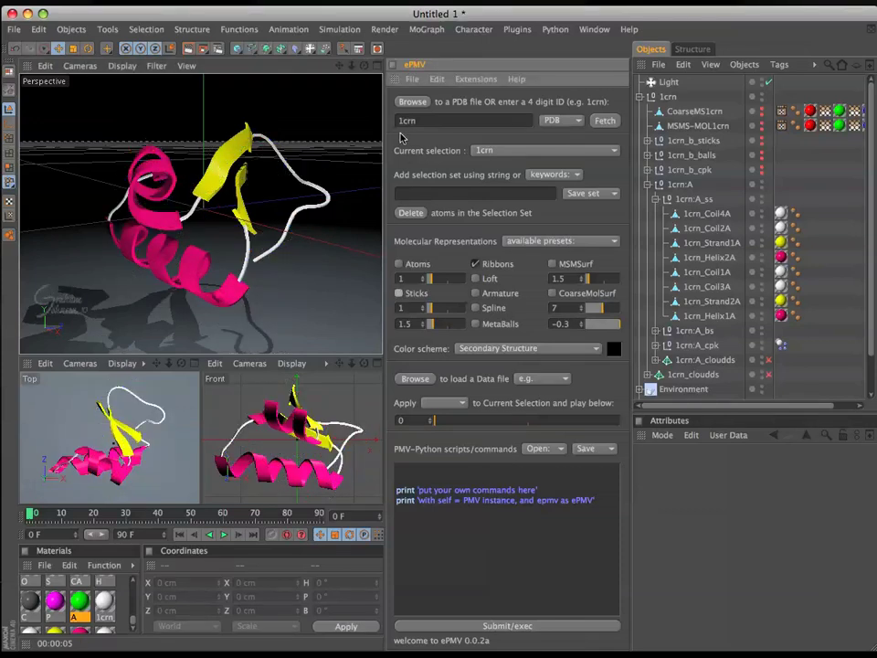
pyautogui.moveTo(364, 65); pyautogui.dragTo(393, 66)
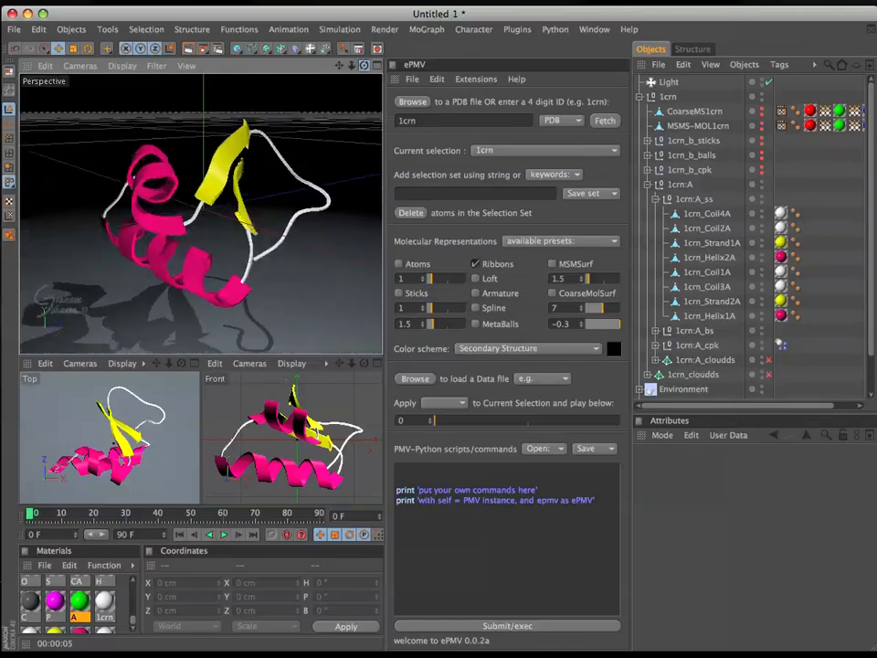
pyautogui.moveTo(183, 74); pyautogui.dragTo(138, 75)
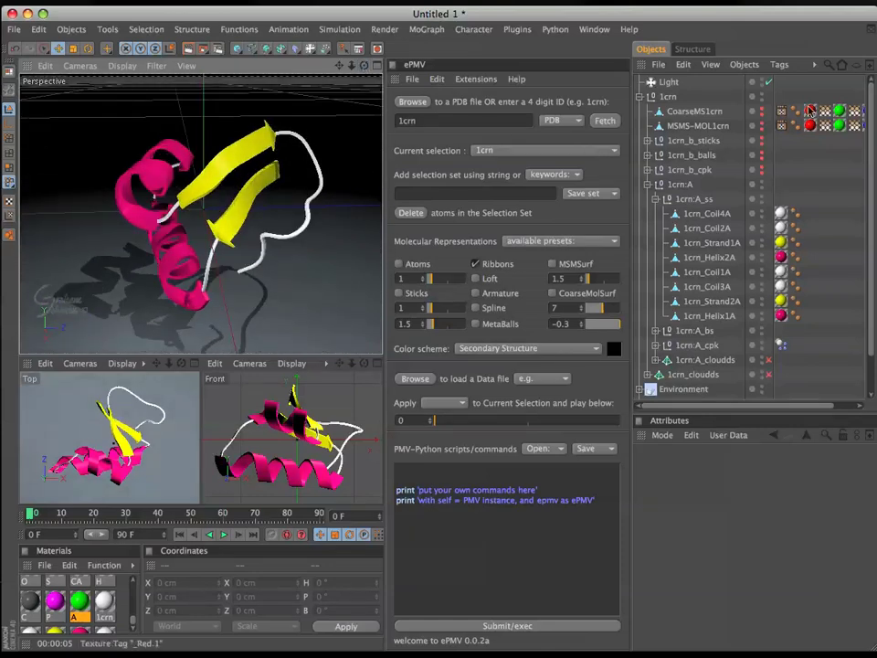
# Disable the existing Light and add an omni light at about X 15.4, Y 9.2, Z -9.3 cm.
pyautogui.click(769, 81)
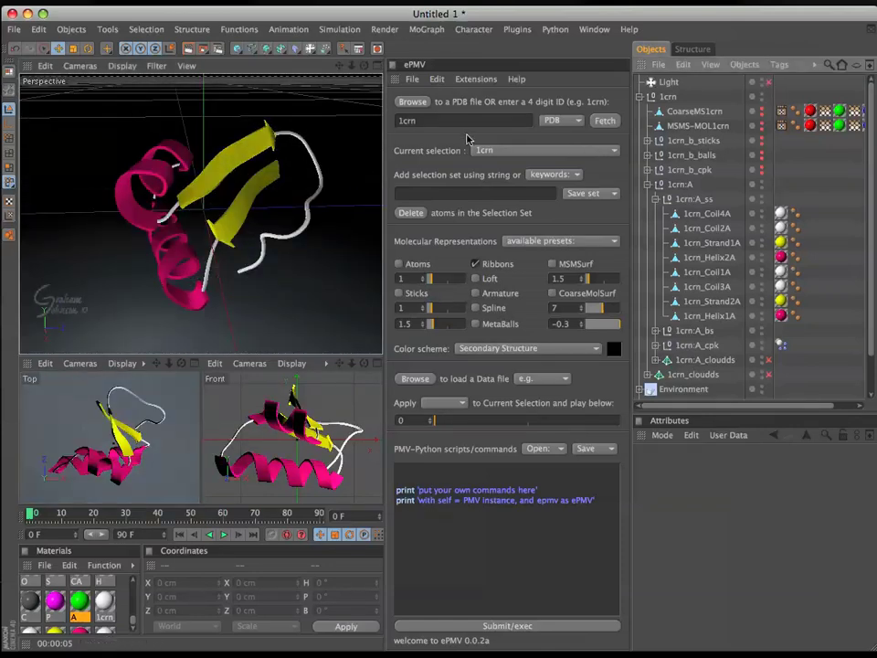
pyautogui.click(231, 48)
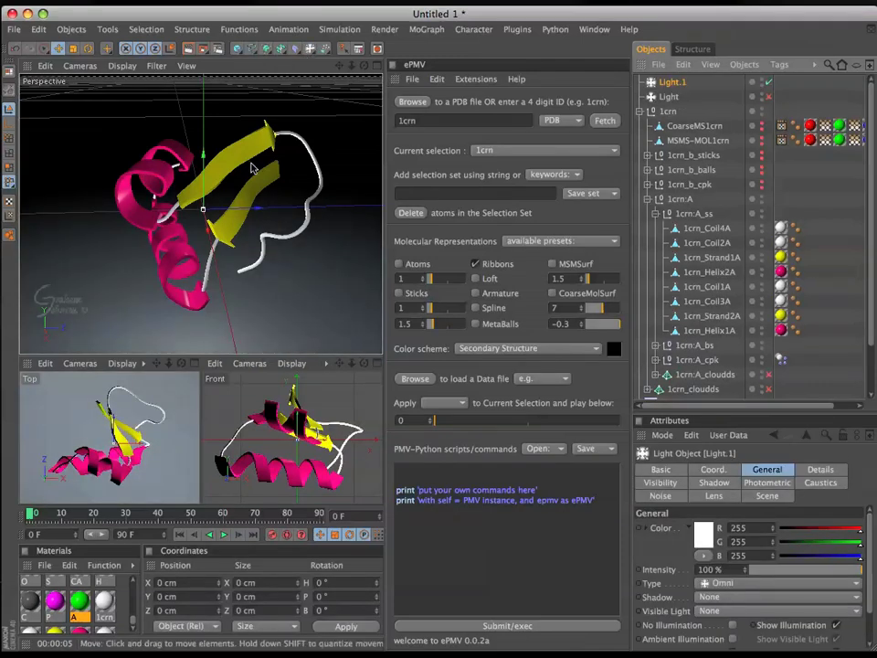
pyautogui.moveTo(203, 174); pyautogui.dragTo(203, 90)
pyautogui.moveTo(245, 122); pyautogui.dragTo(118, 122)
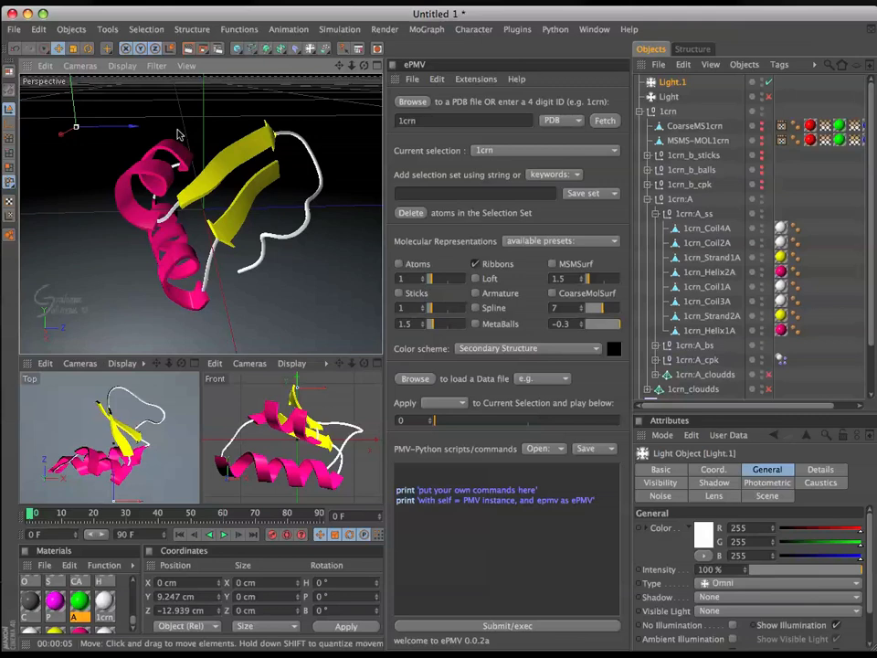
pyautogui.moveTo(63, 135); pyautogui.dragTo(102, 159)
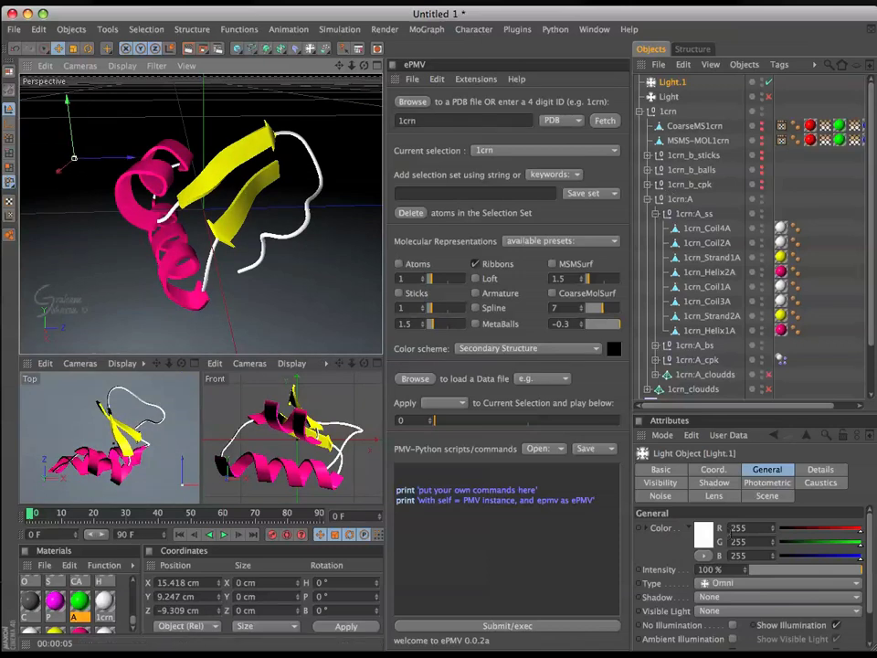
# Set the new light's shadow to Shadow Maps (Soft) and move it to about X 8.9, Y 36, Z 12.8 cm.
pyautogui.click(737, 596)
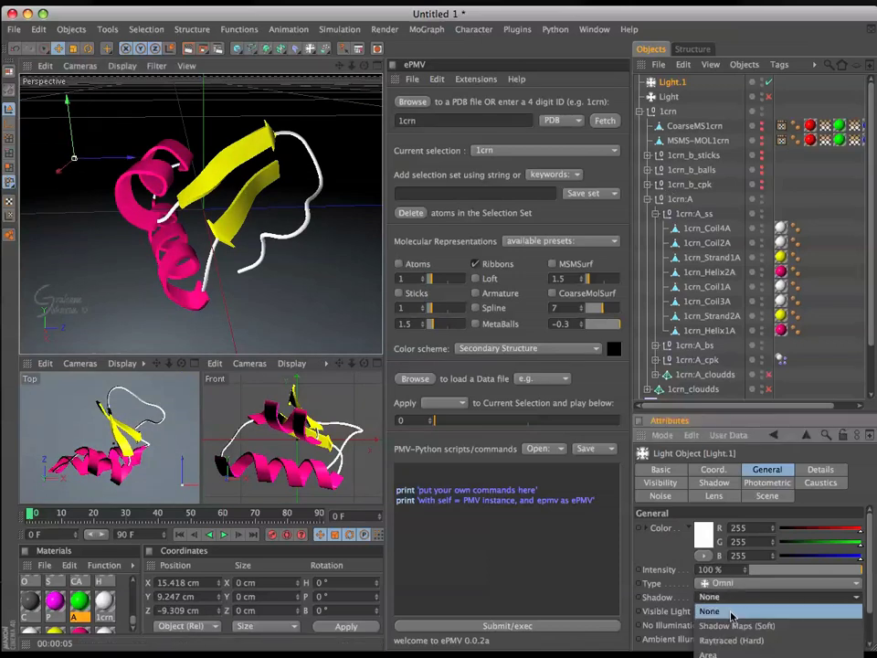
pyautogui.click(733, 627)
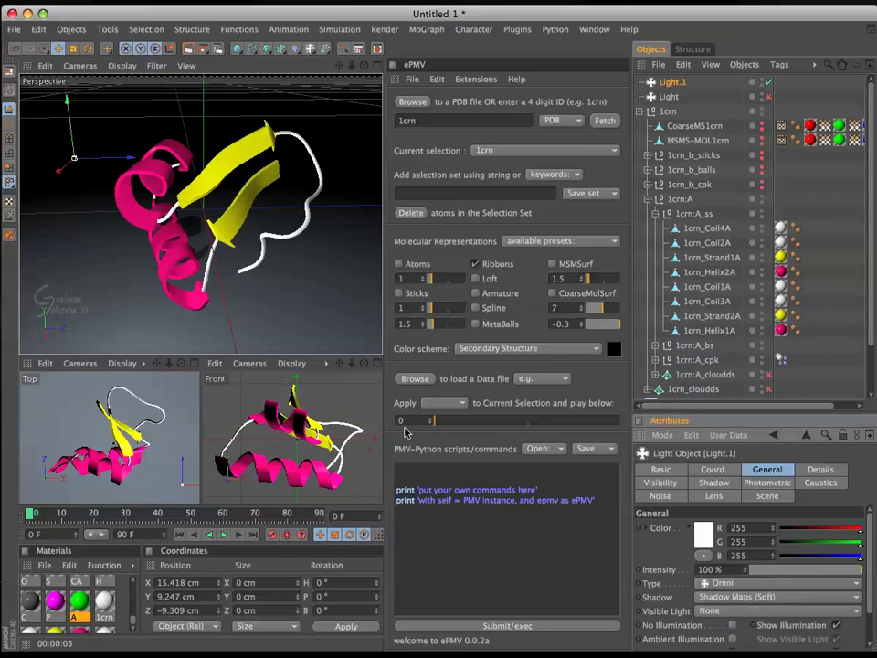
pyautogui.moveTo(68, 164); pyautogui.dragTo(187, 106)
pyautogui.moveTo(304, 158); pyautogui.dragTo(352, 166)
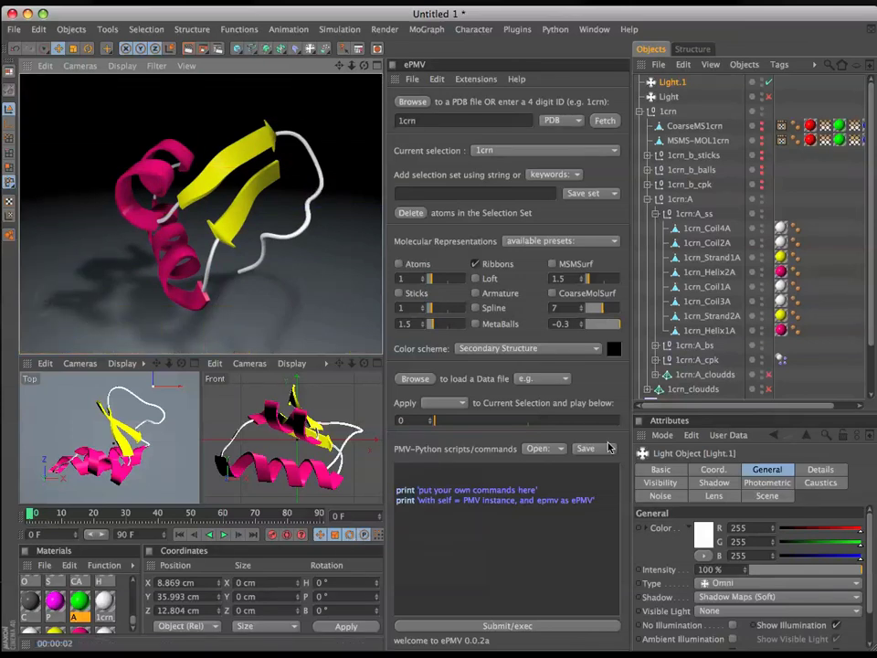
# Replace the Ribbons representation with the MSMSurf surface and render the perspective view.
pyautogui.click(475, 264)
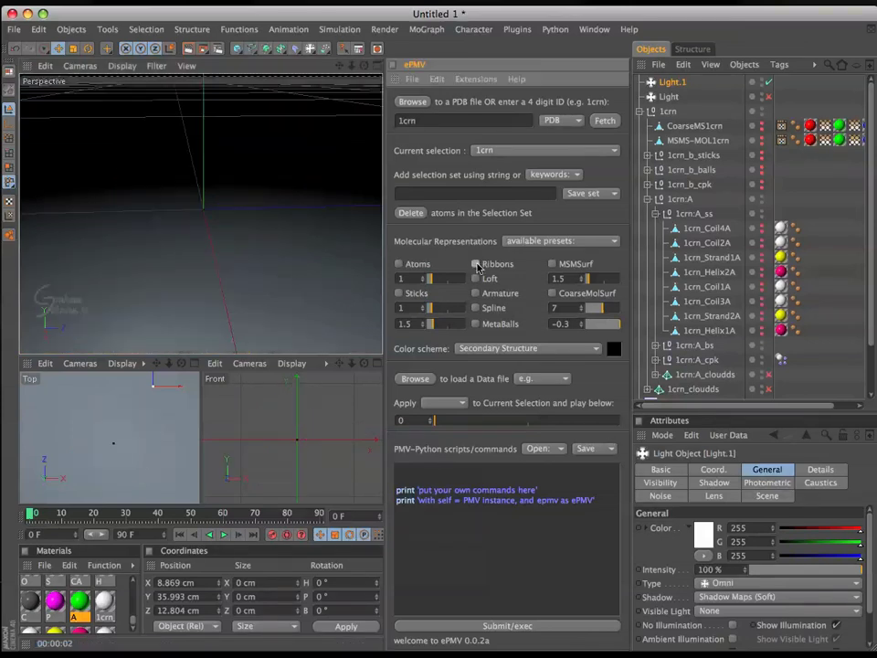
pyautogui.click(552, 264)
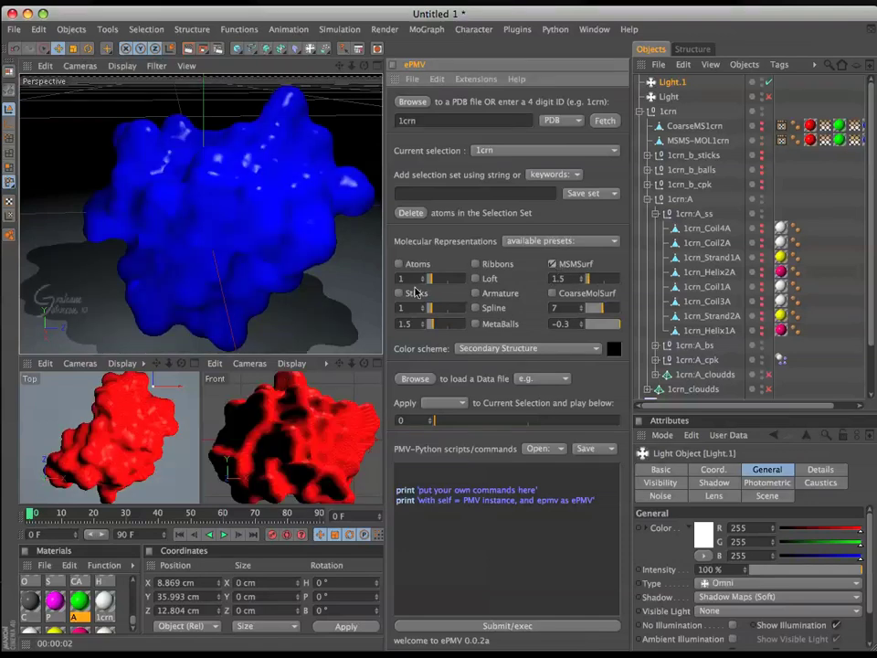
pyautogui.press('super+r')
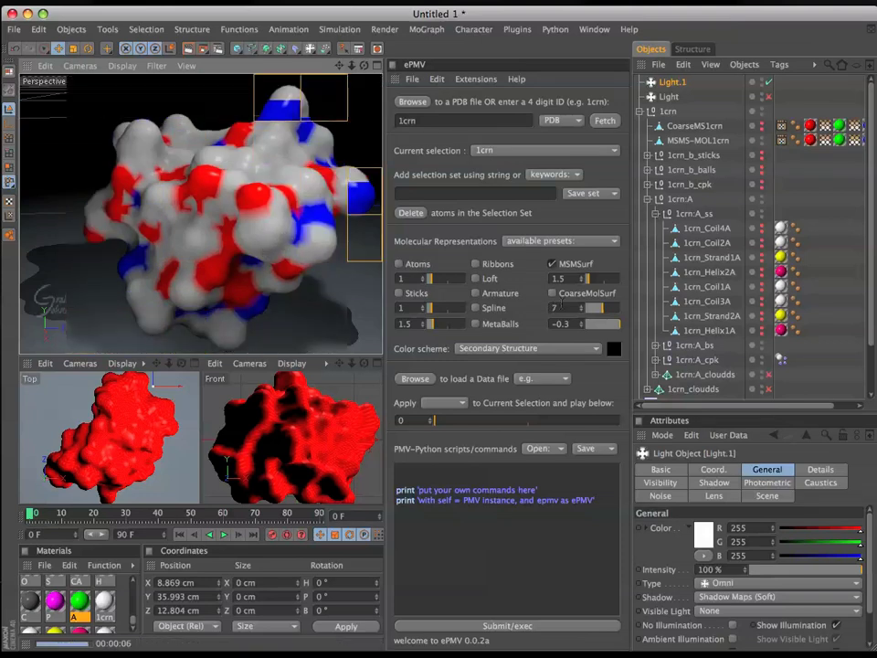
# Switch 1crn from the MSMSurf surface to CoarseMolSurf, and replace that with the Atoms representation.
pyautogui.click(552, 293)
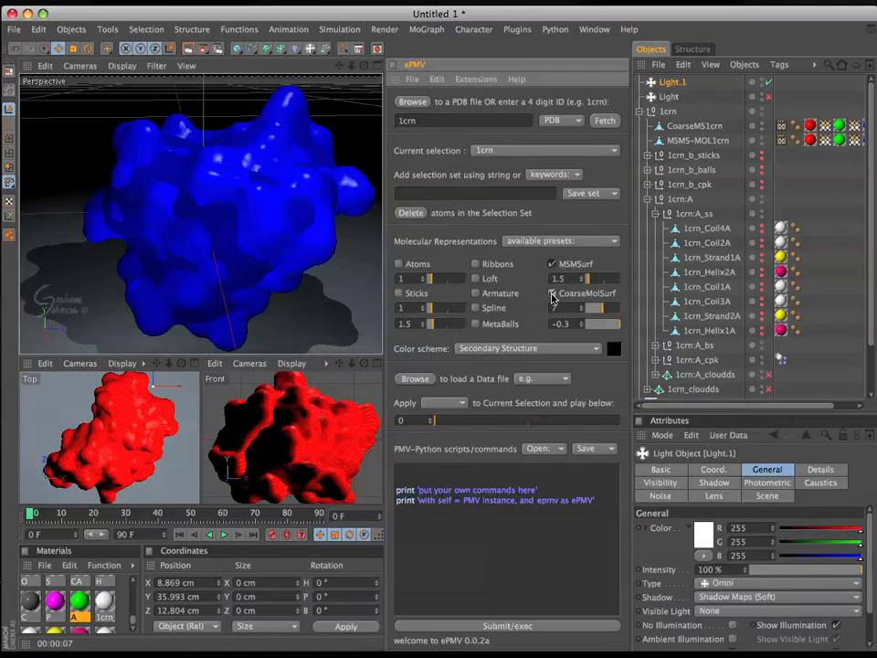
pyautogui.click(553, 264)
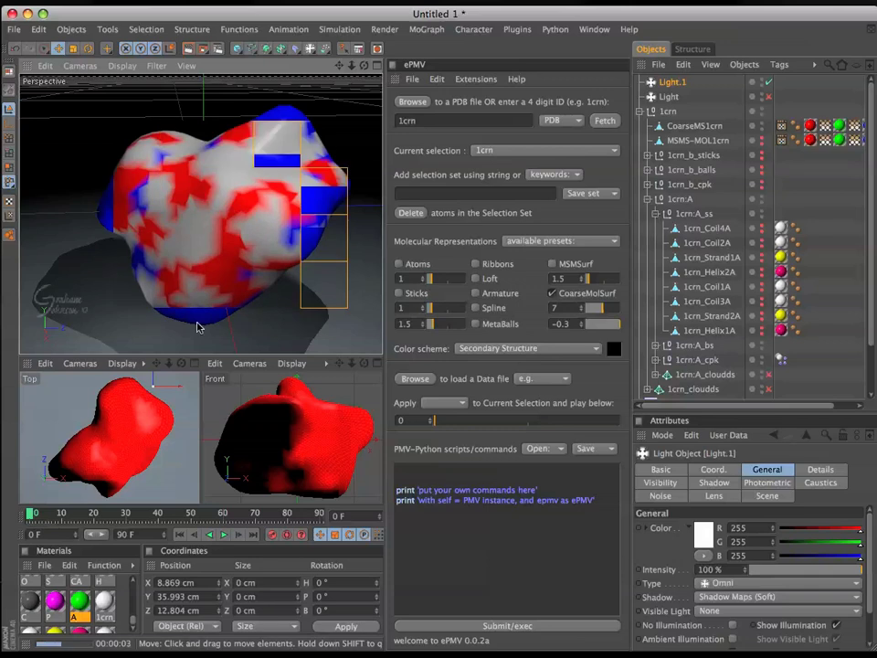
pyautogui.click(552, 294)
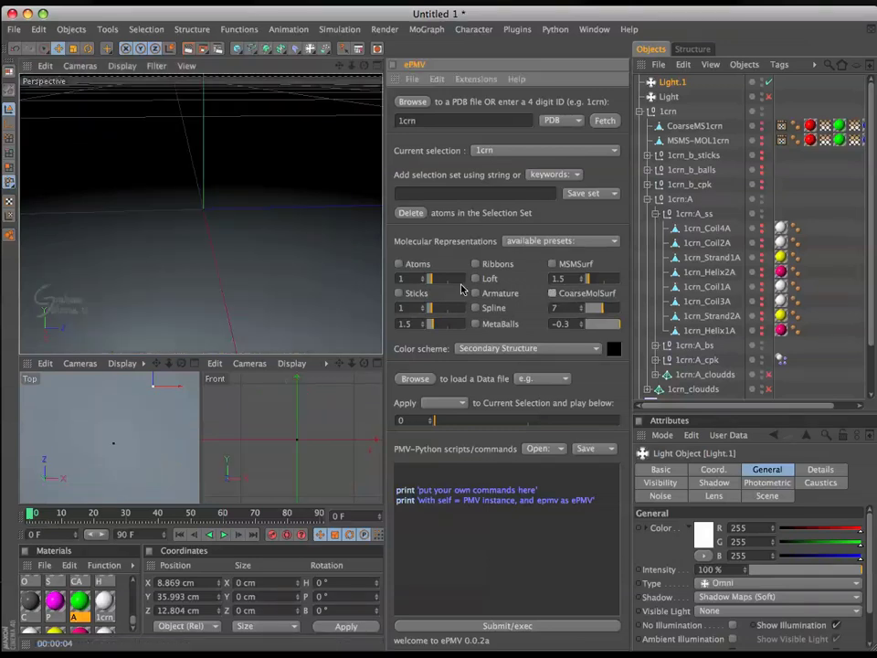
pyautogui.click(400, 264)
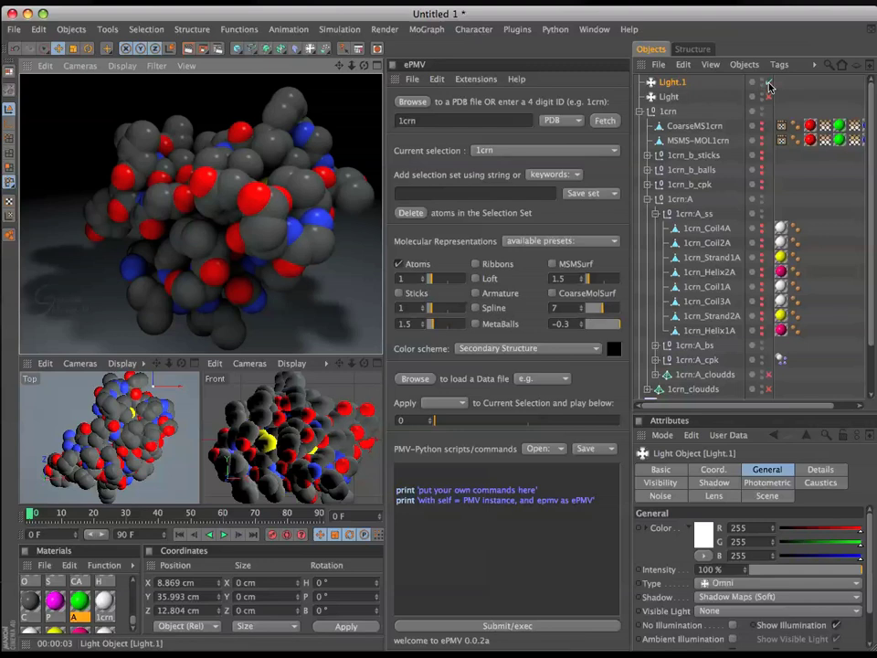
# Turn off the Specular option of Light.1.
pyautogui.click(675, 84)
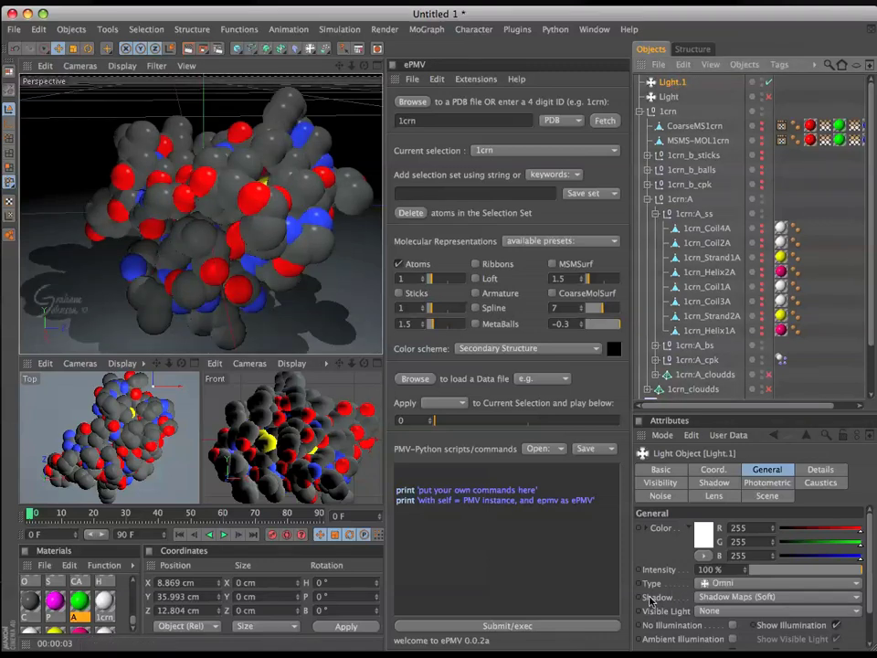
pyautogui.scroll(-2, 650, 599)
pyautogui.click(732, 629)
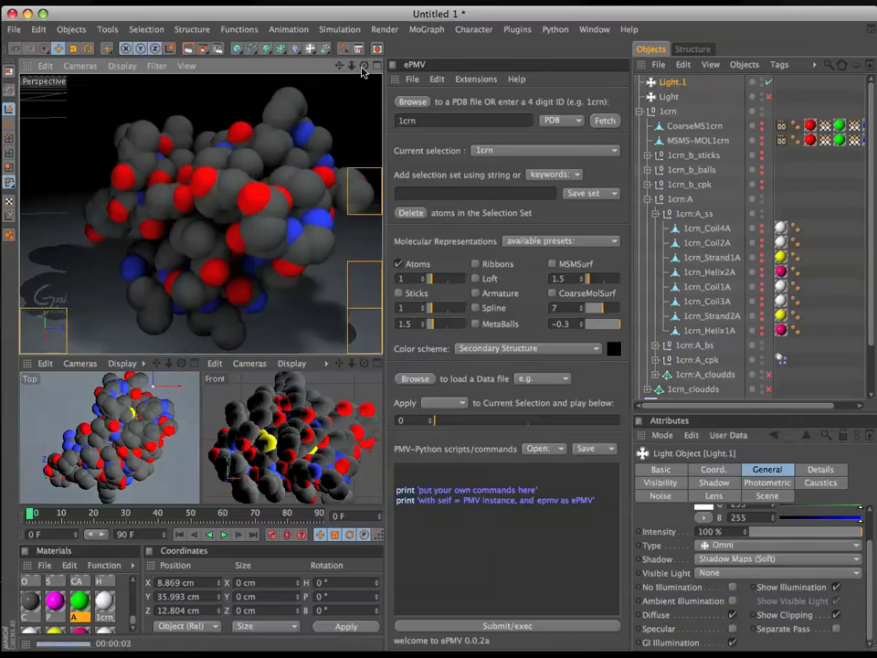
# Play the atom dynamics animation forward and show the Ribbons representation alongside the atoms.
pyautogui.moveTo(364, 67); pyautogui.dragTo(335, 67)
pyautogui.moveTo(352, 66); pyautogui.dragTo(352, 67)
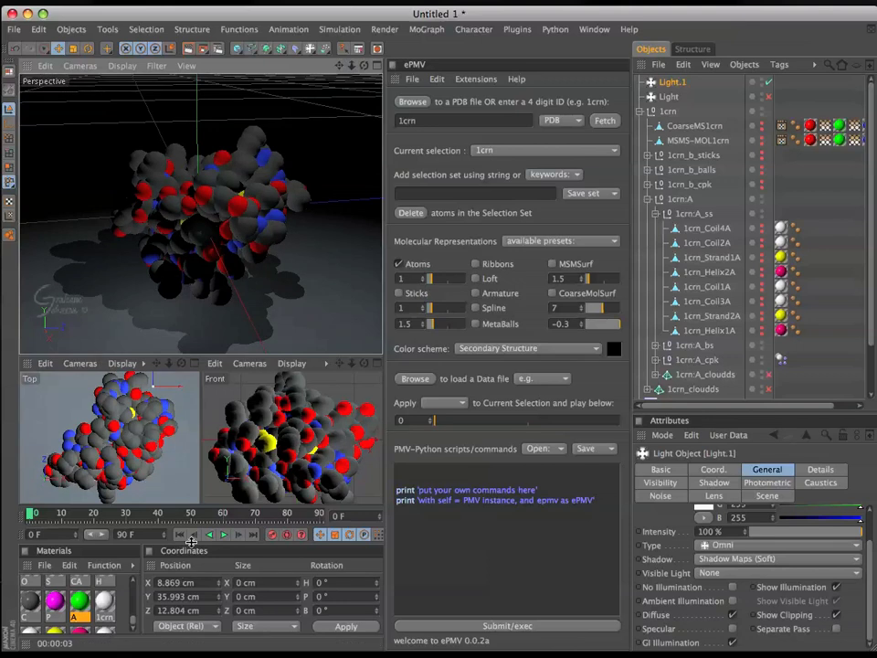
pyautogui.click(223, 535)
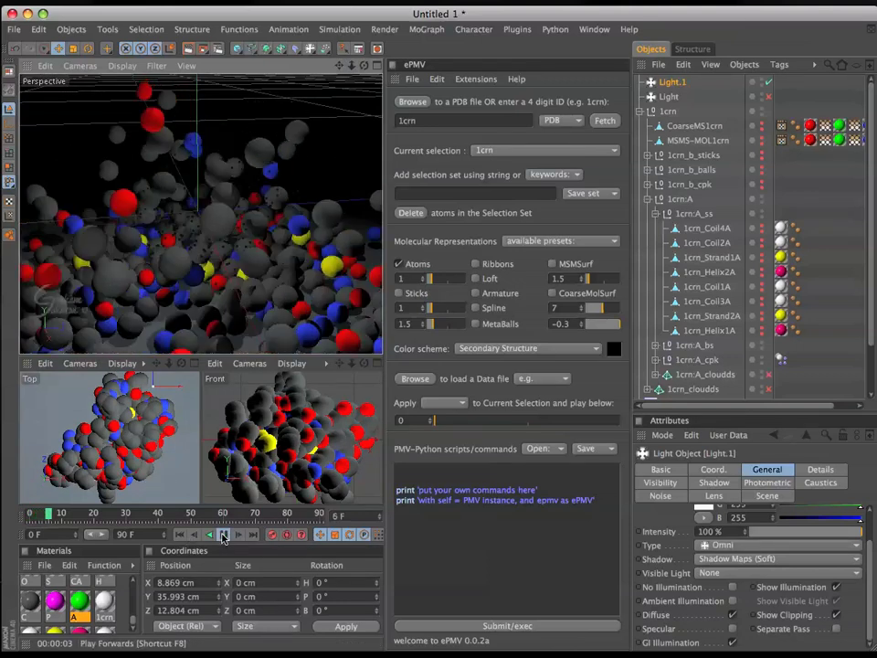
pyautogui.click(476, 265)
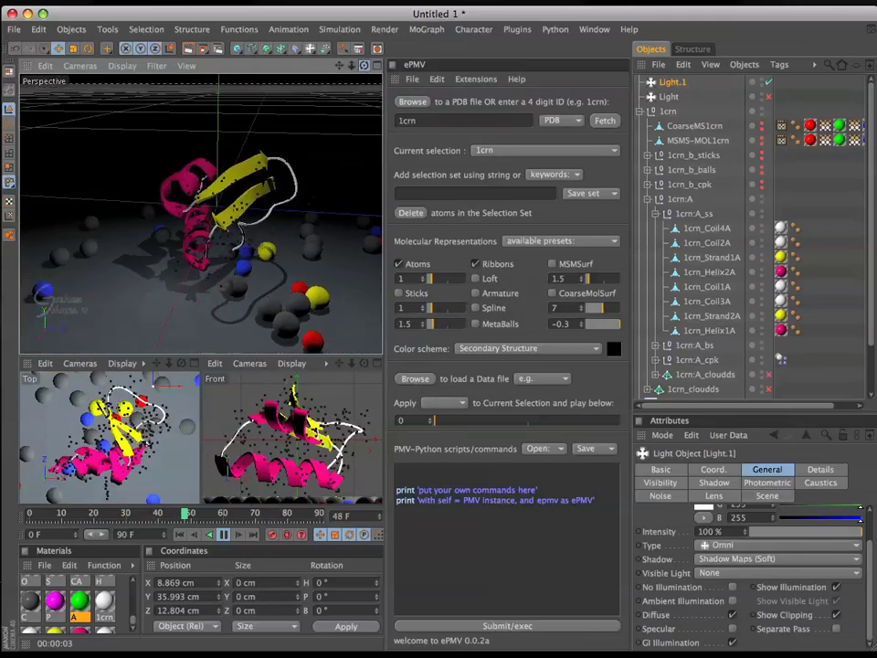
# Stop the playback at frame 65 and render the ribbons with the scattered atoms.
pyautogui.moveTo(363, 66); pyautogui.dragTo(382, 64)
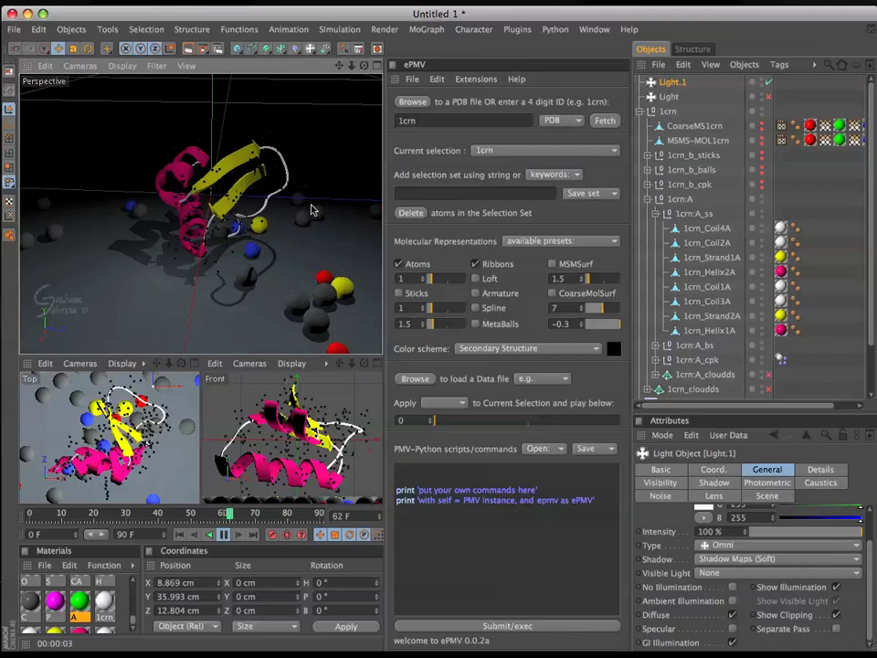
pyautogui.click(292, 235)
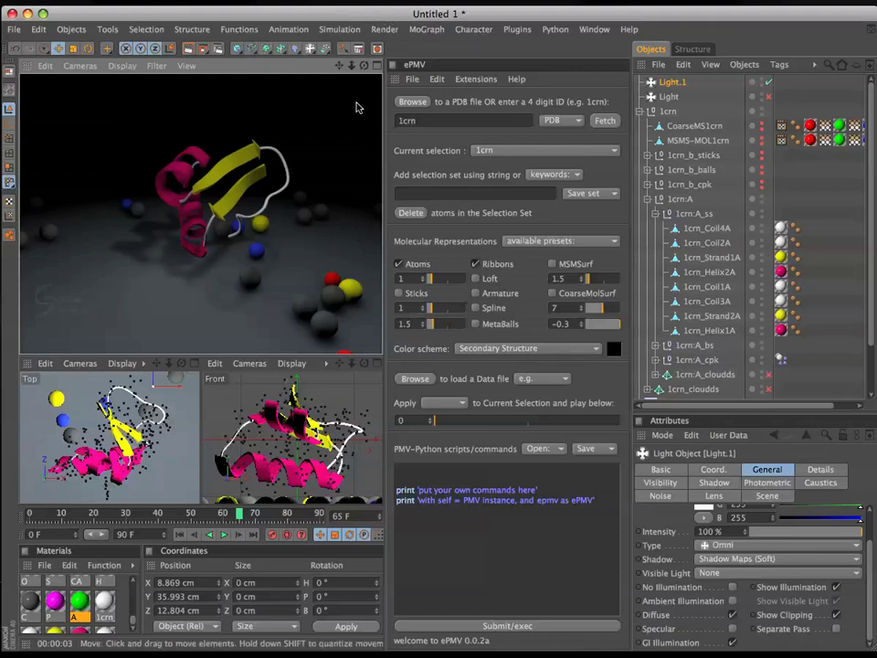
pyautogui.moveTo(385, 163)
pyautogui.mouseDown()
pyautogui.moveTo(344, 162)
pyautogui.moveTo(389, 163)
pyautogui.mouseUp()
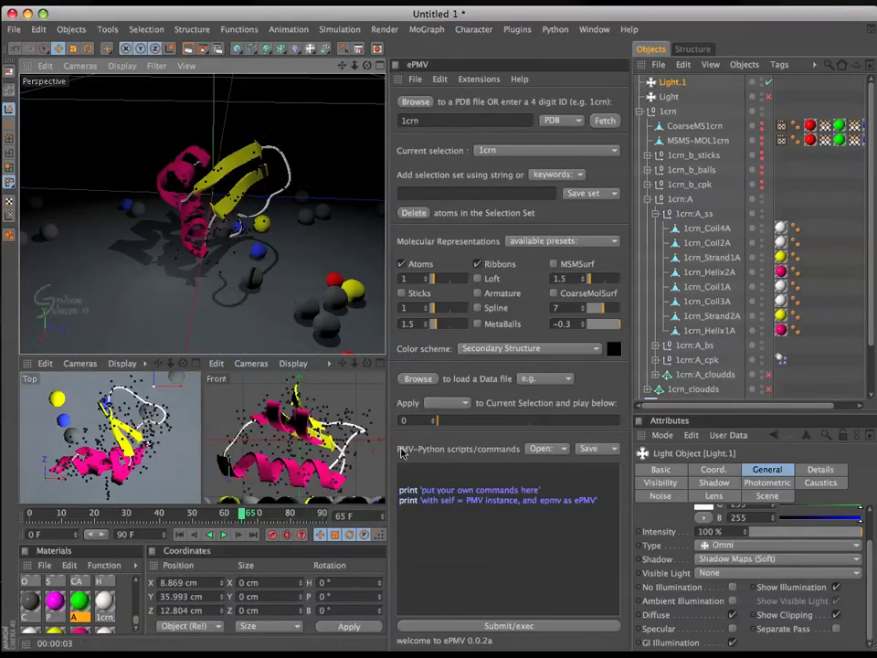